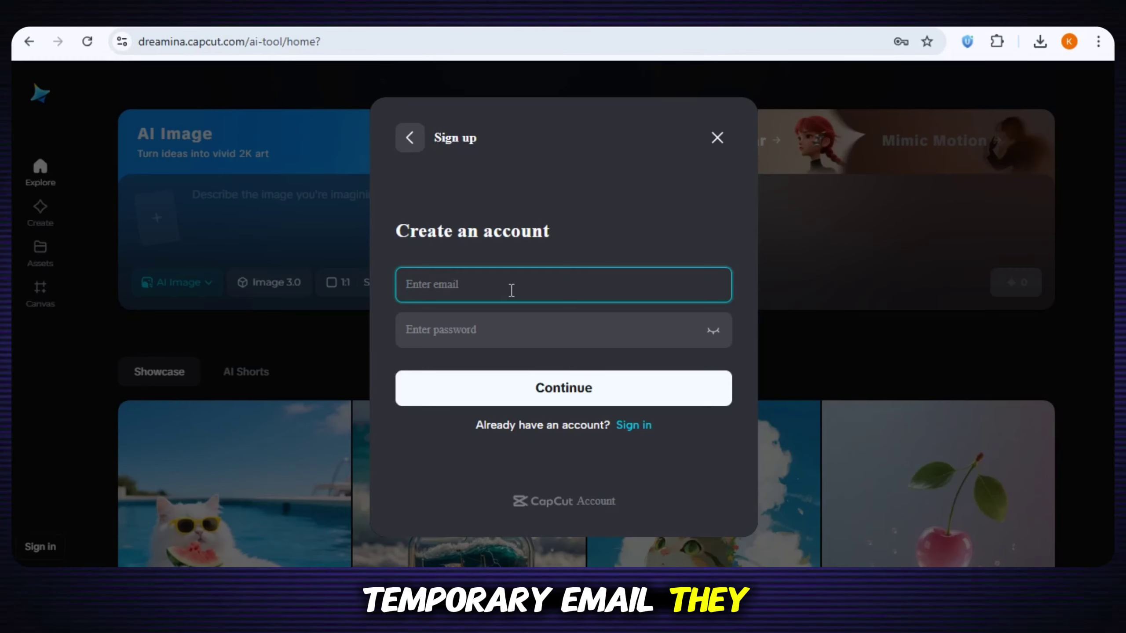
Paste the account password and submit the sign-up with the temporary email
{"action": "left_click", "coordinate": [516, 329]}
{"action": "key", "text": "ctrl+v"}
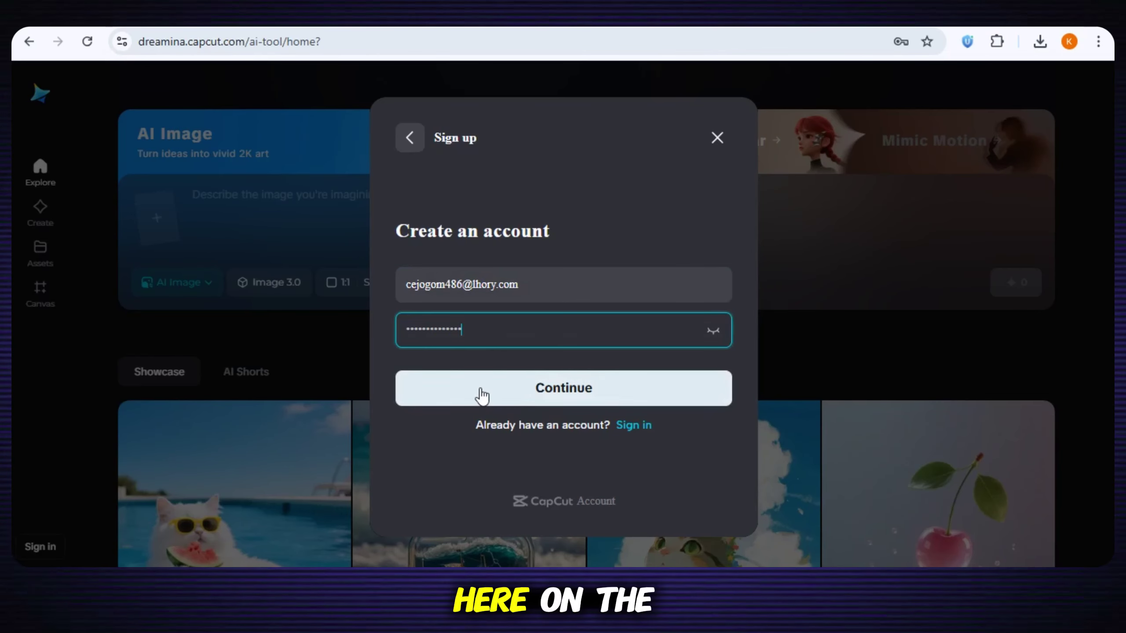
{"action": "left_click", "coordinate": [480, 390]}
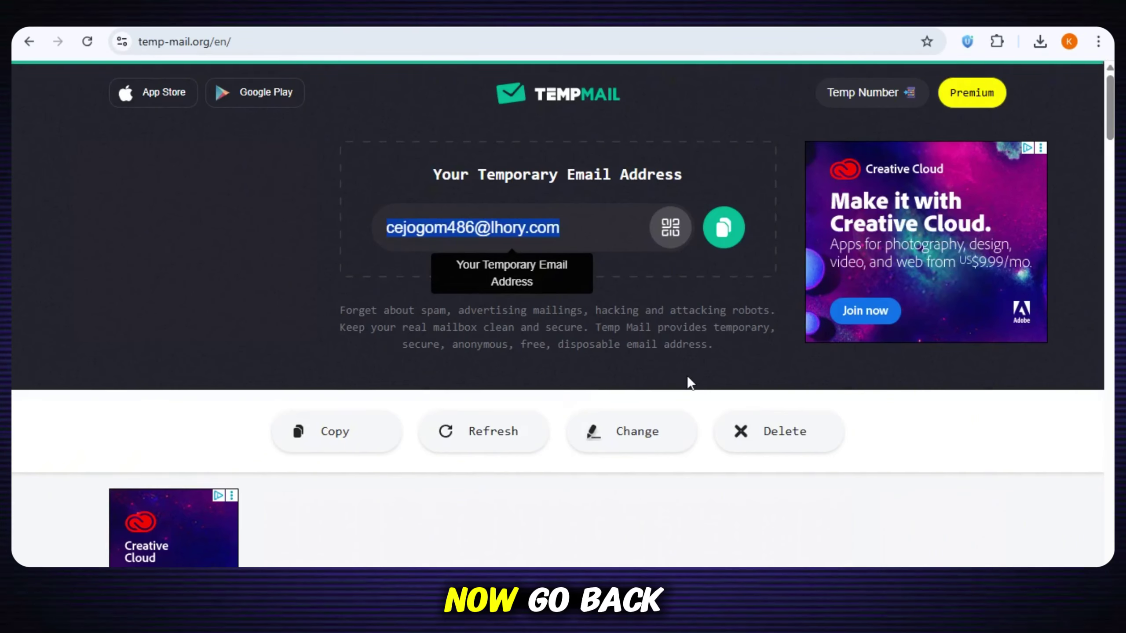
Open Dreamina's verification email and paste its code into Confirm your Email
{"action": "scroll", "coordinate": [582, 387], "scroll_direction": "down", "scroll_amount": 7}
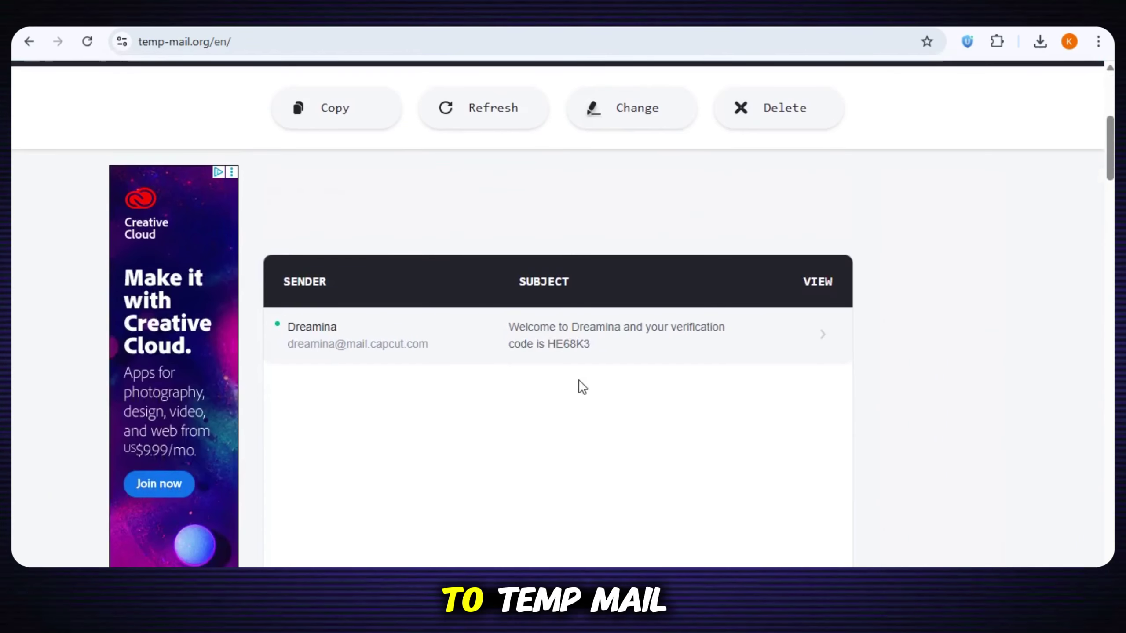
{"action": "left_click", "coordinate": [593, 335]}
{"action": "scroll", "coordinate": [621, 248], "scroll_direction": "down", "scroll_amount": 5}
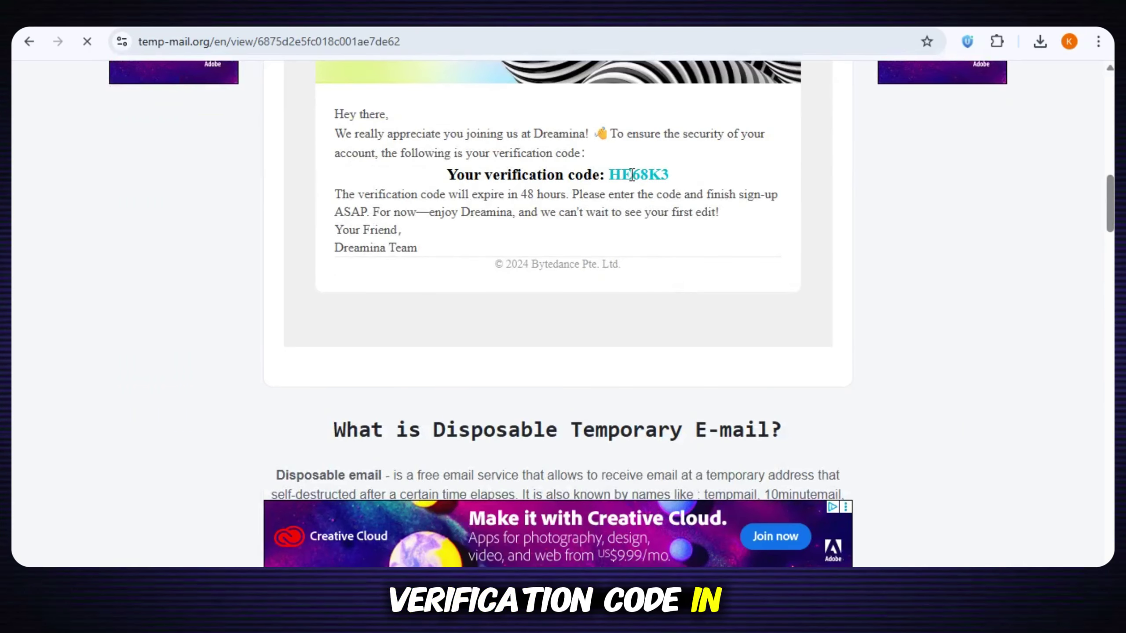
{"action": "scroll", "coordinate": [631, 174], "scroll_direction": "up", "scroll_amount": 2}
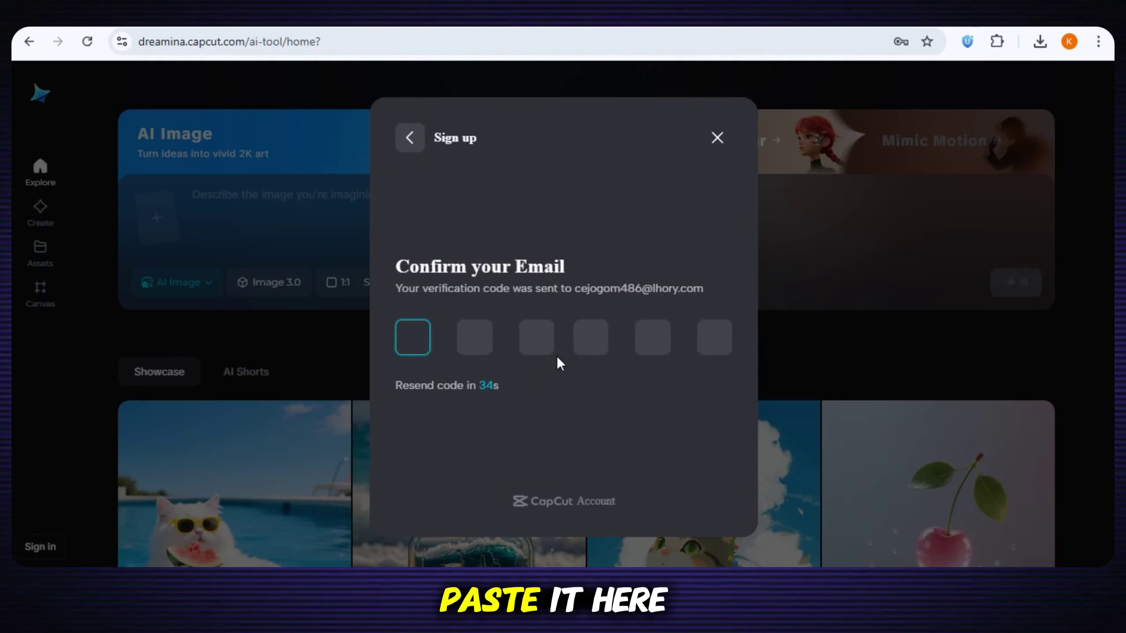
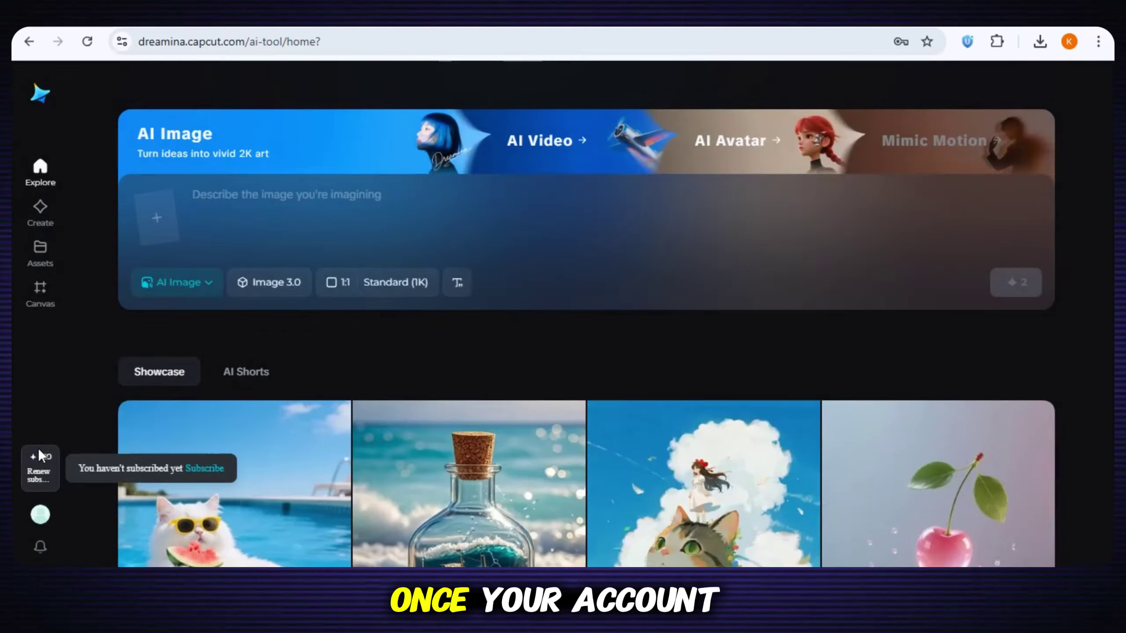
Check the 120 free credits in Credit balance, then switch the creation panel to AI Video
{"action": "left_click", "coordinate": [39, 451]}
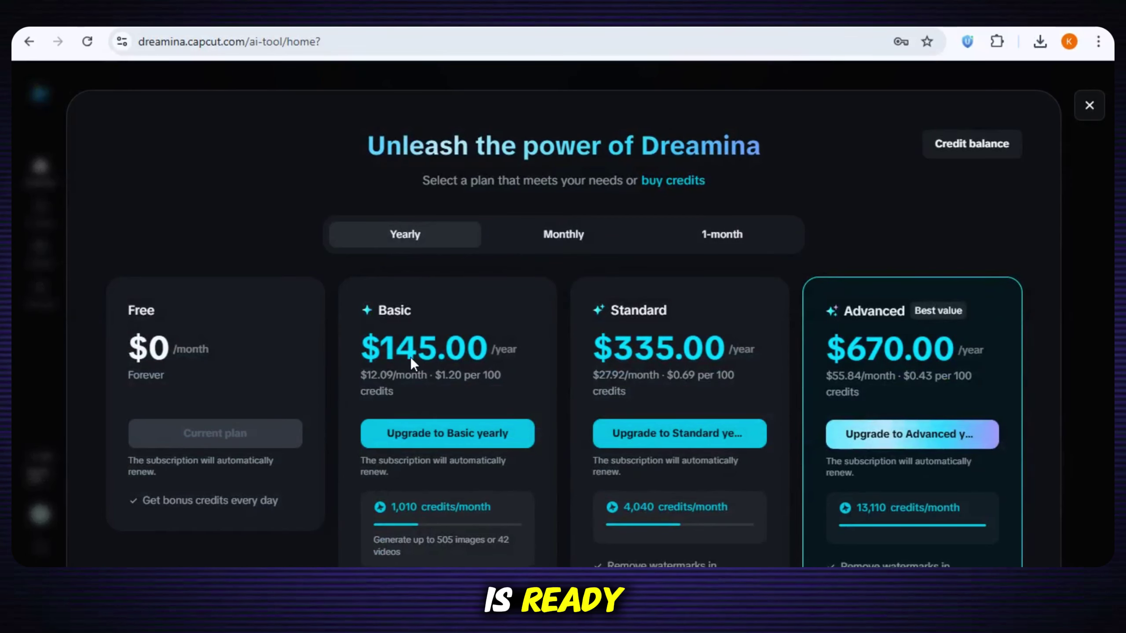
{"action": "left_click", "coordinate": [971, 143]}
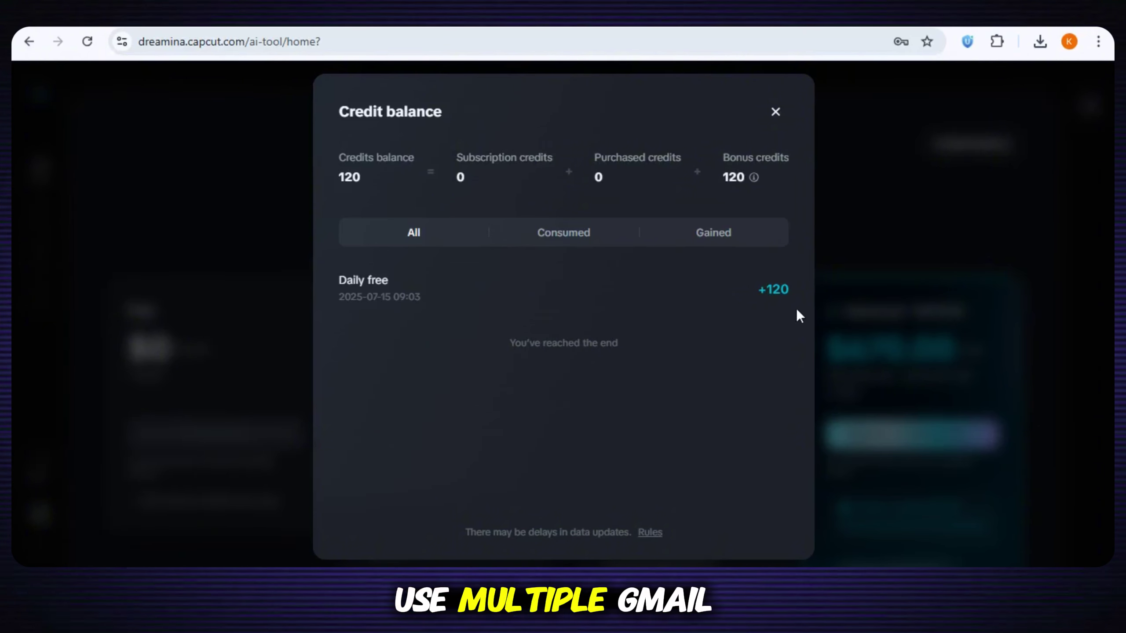
{"action": "left_click", "coordinate": [776, 112]}
{"action": "left_click", "coordinate": [1089, 105]}
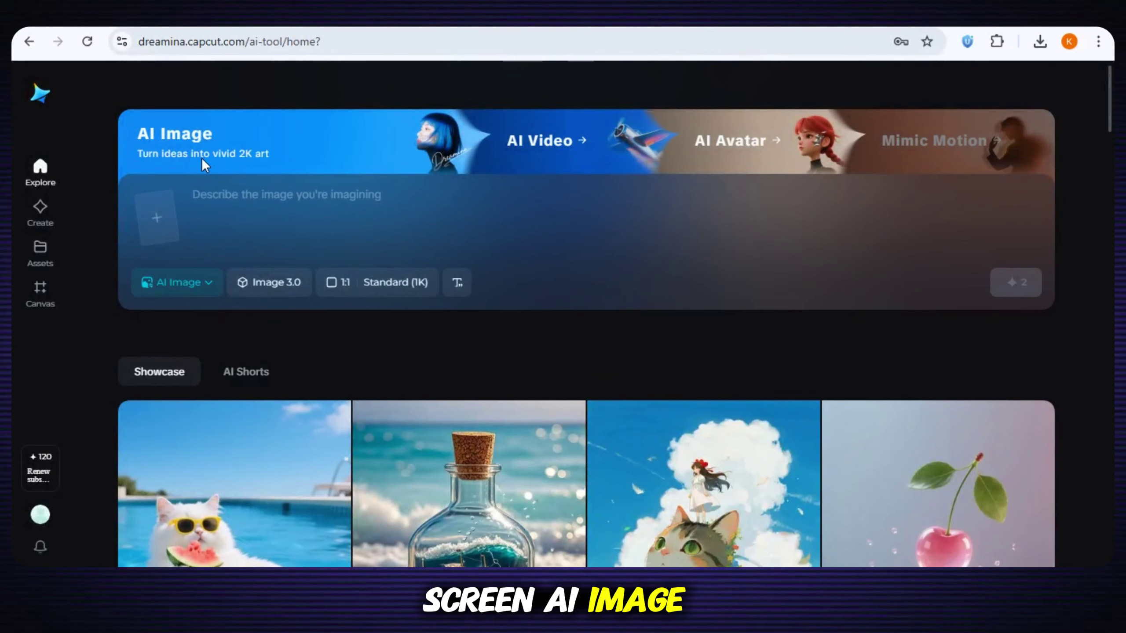
{"action": "left_click", "coordinate": [709, 140]}
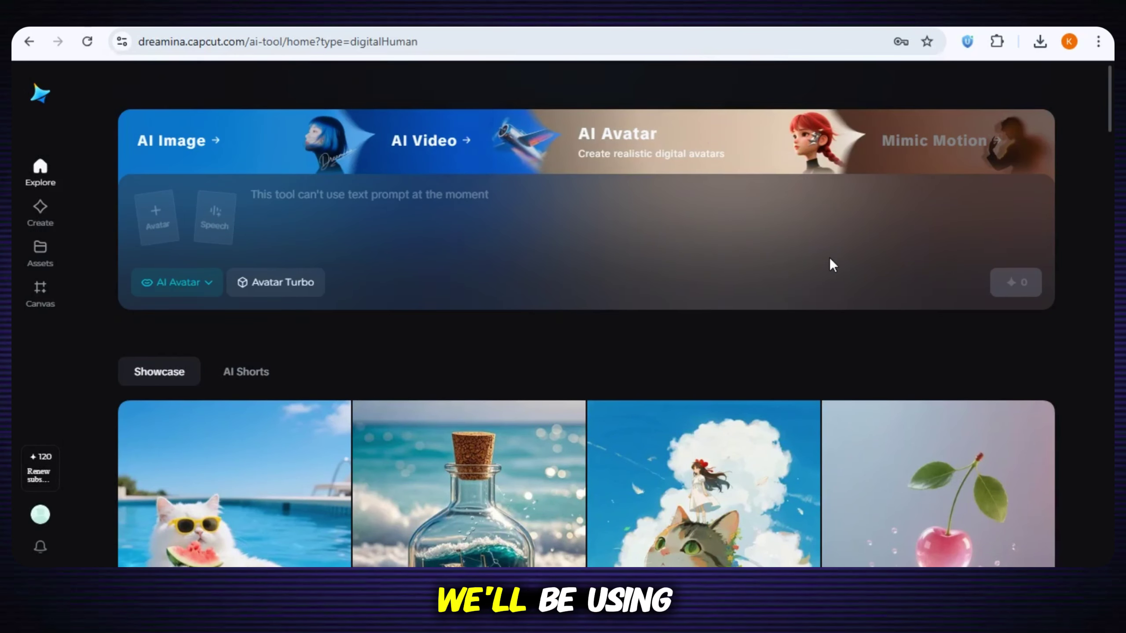
{"action": "left_click", "coordinate": [425, 145]}
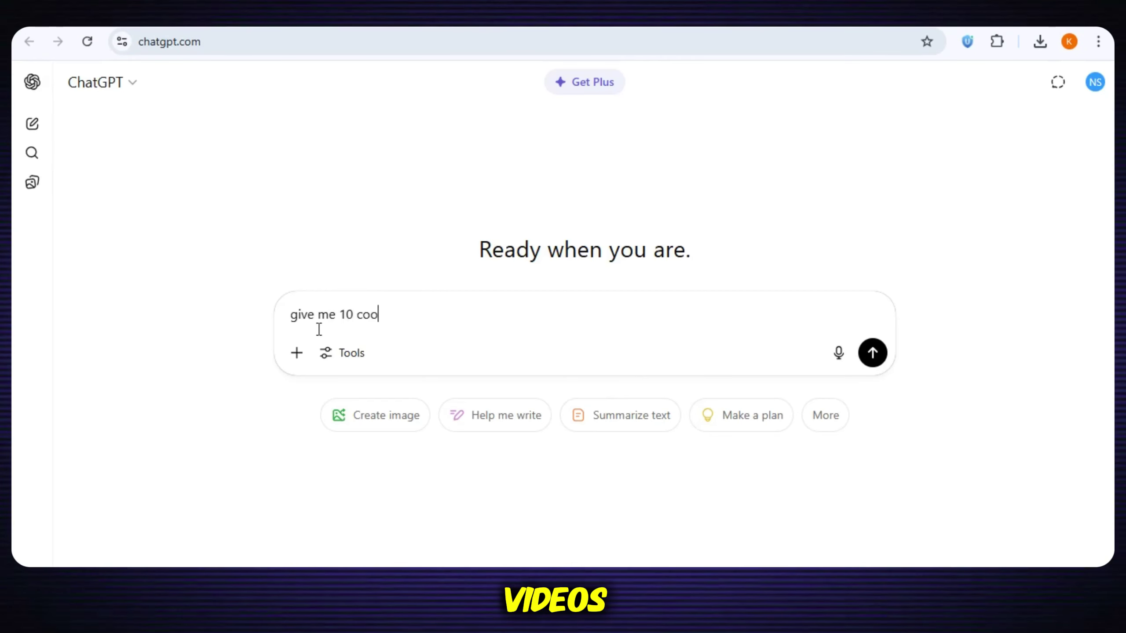
Ask ChatGPT for 10 cool Seedance test prompts and select the astronaut ice-skating one
{"action": "type", "text": "l prompts to "}
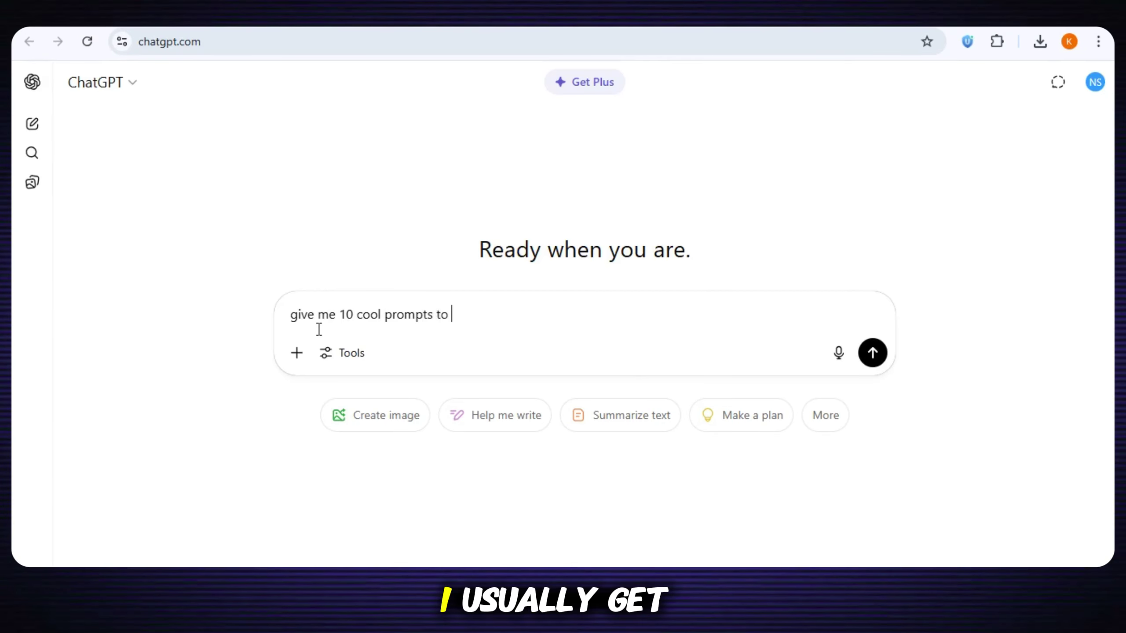
{"action": "type", "text": "test seedance video model"}
{"action": "key", "text": "Return"}
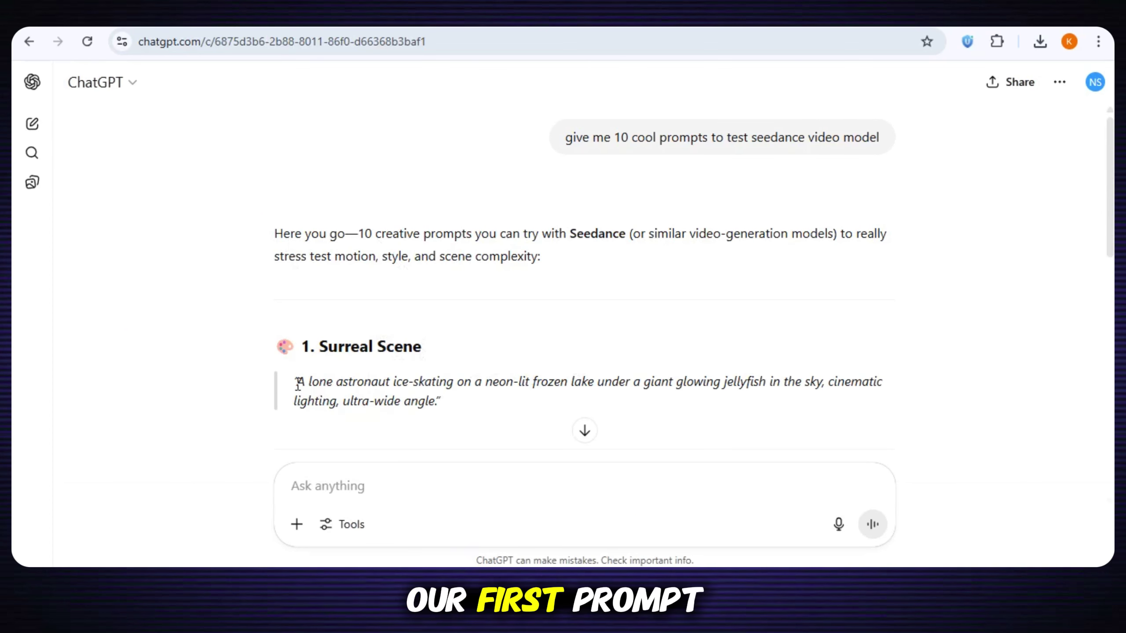
{"action": "left_click_drag", "start_coordinate": [304, 345], "coordinate": [291, 376]}
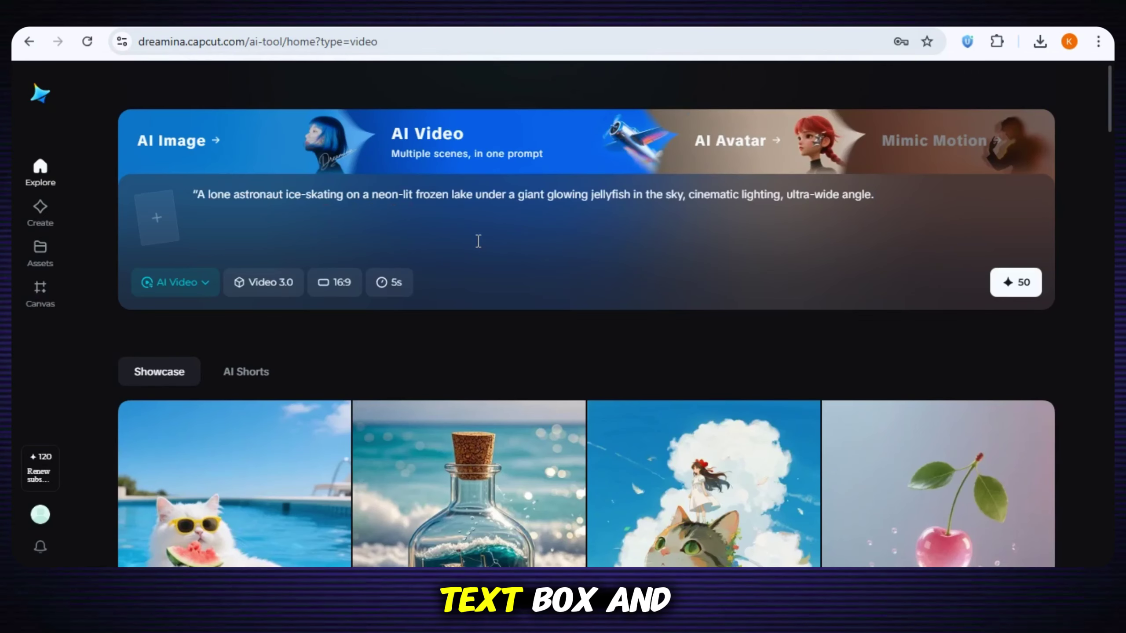
Generate videos from the astronaut ice-skating and mountain valley time-lapse prompts at 50 credits each
{"action": "left_click", "coordinate": [1013, 285]}
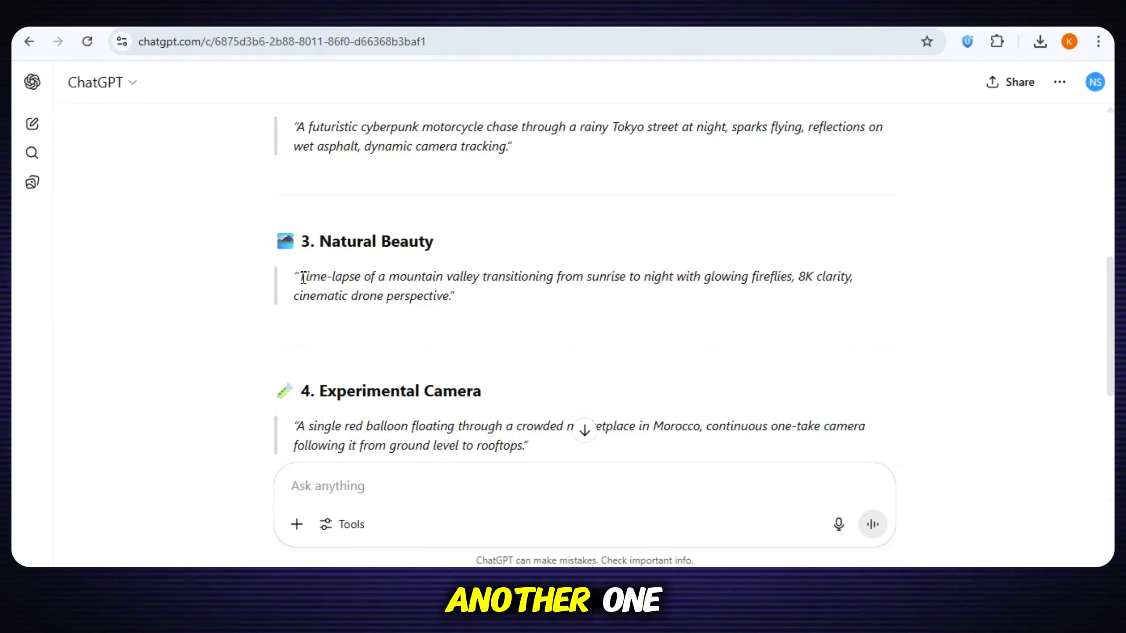
{"action": "left_click_drag", "start_coordinate": [299, 276], "coordinate": [338, 289]}
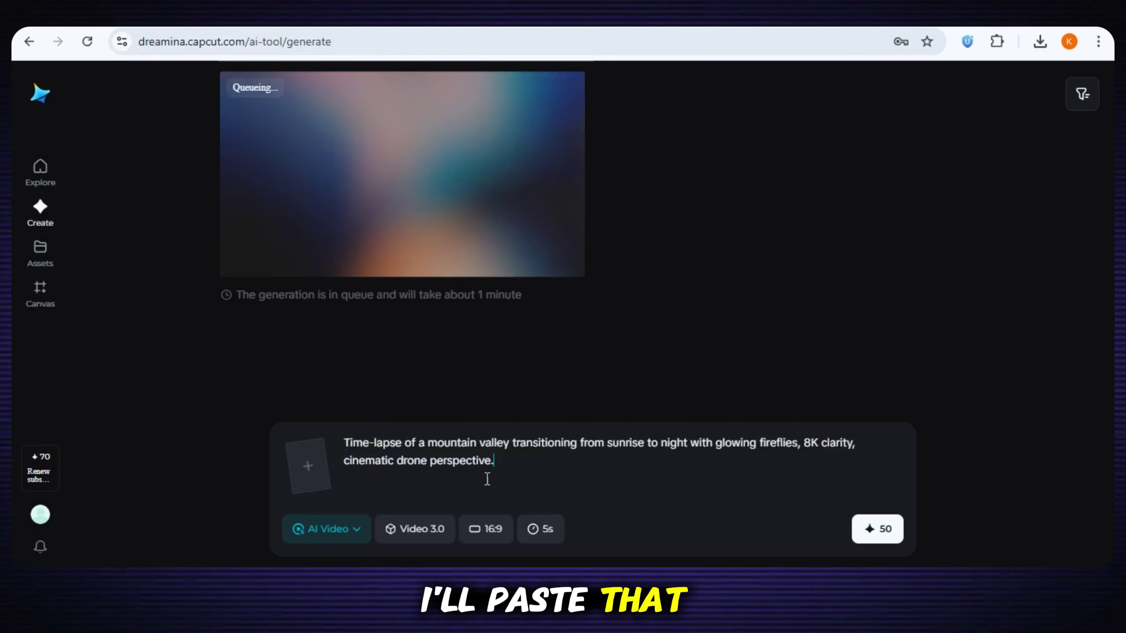
{"action": "left_click", "coordinate": [857, 529]}
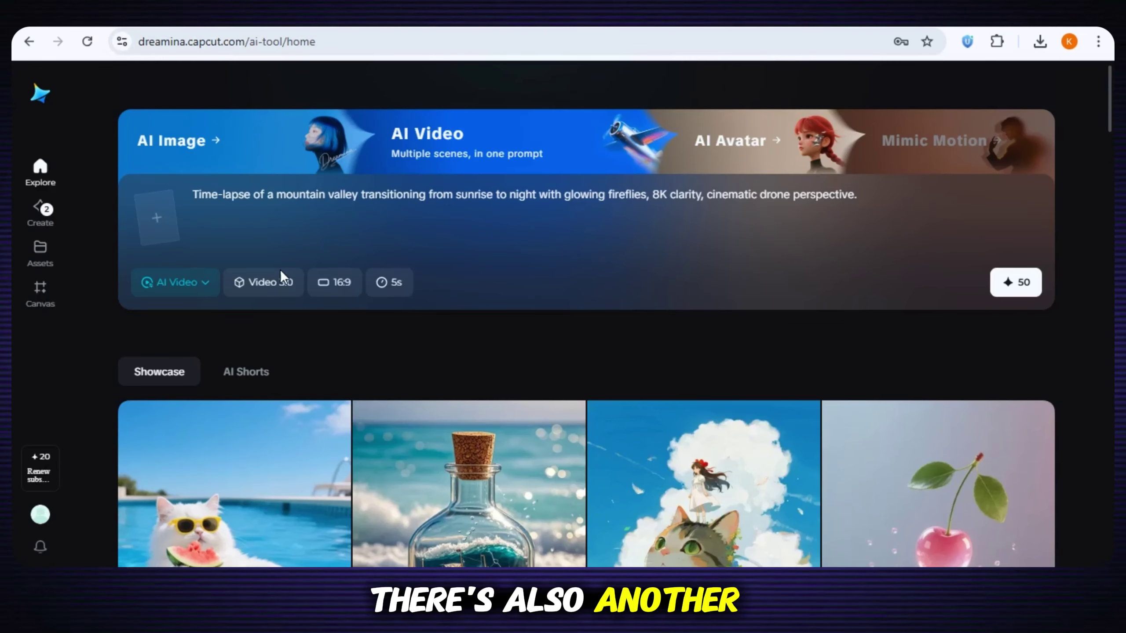
{"action": "left_click", "coordinate": [279, 281]}
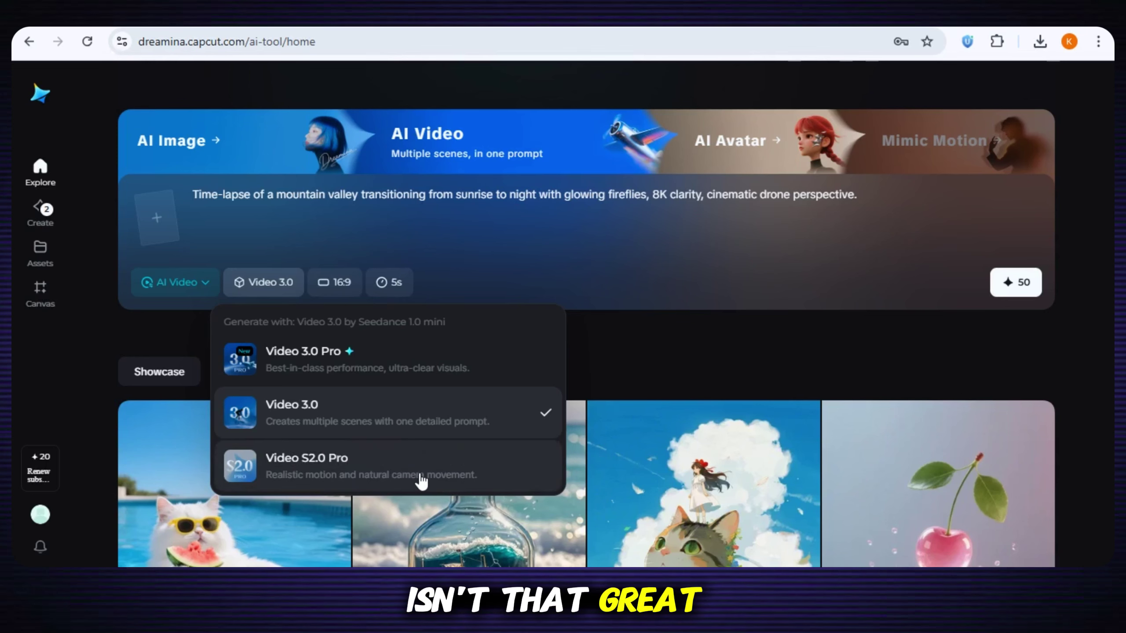
Switch the video model to Video S2.0 Pro and go to the generated videos page
{"action": "left_click", "coordinate": [453, 481]}
{"action": "left_click", "coordinate": [41, 210]}
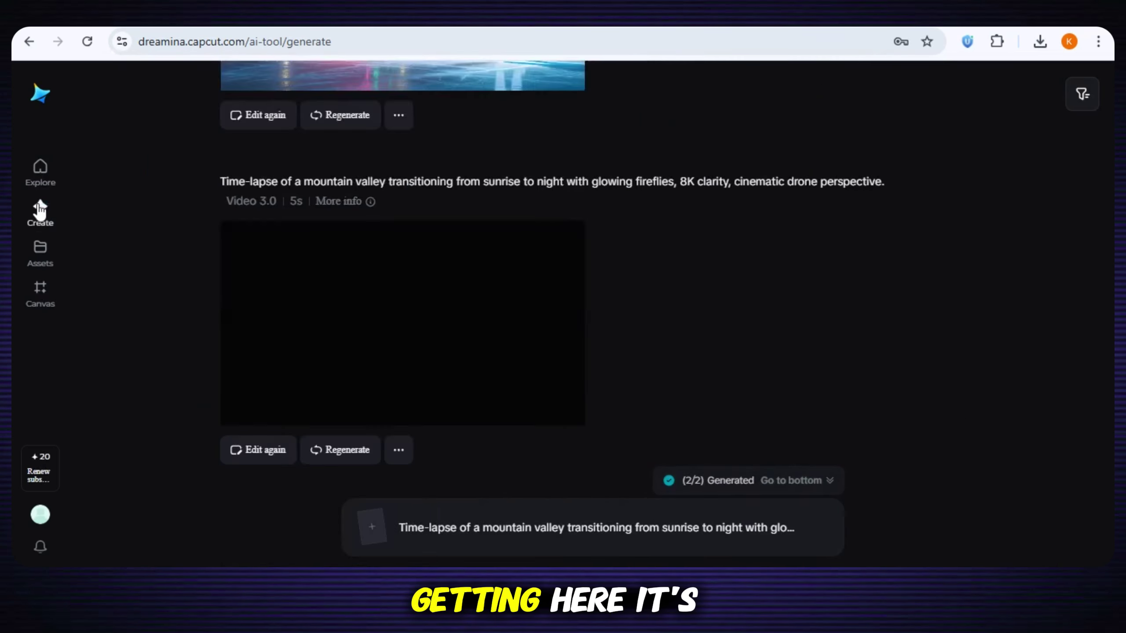
{"action": "scroll", "coordinate": [584, 240], "scroll_direction": "up", "scroll_amount": 5}
Open the generated videos and download the mountain valley sunrise time-lapse video
{"action": "left_click", "coordinate": [314, 291]}
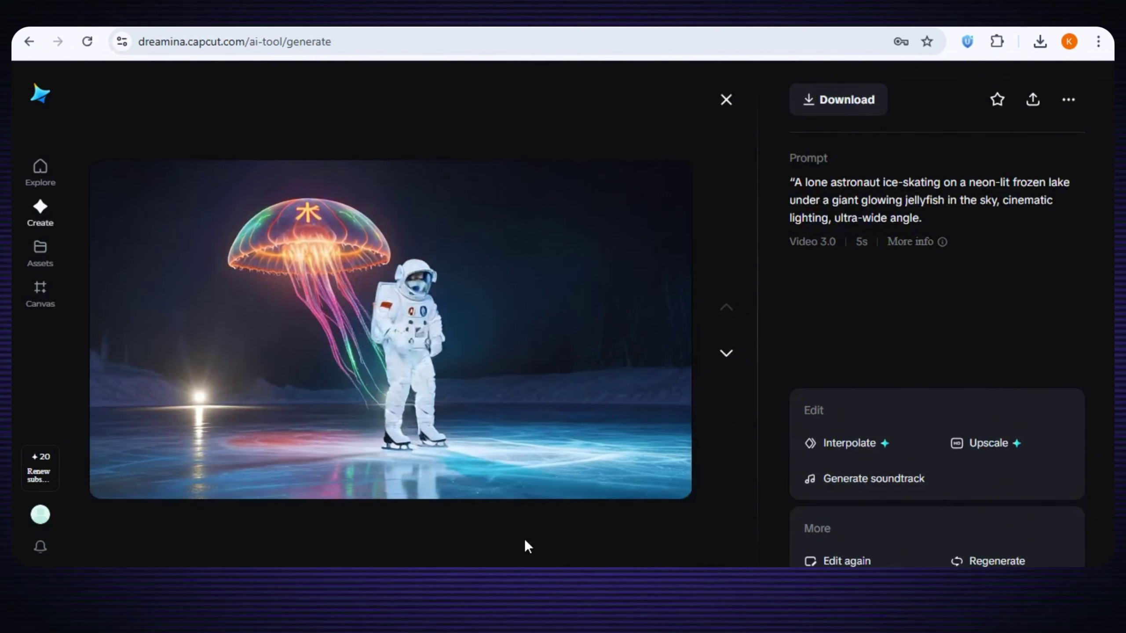
{"action": "left_click", "coordinate": [726, 353]}
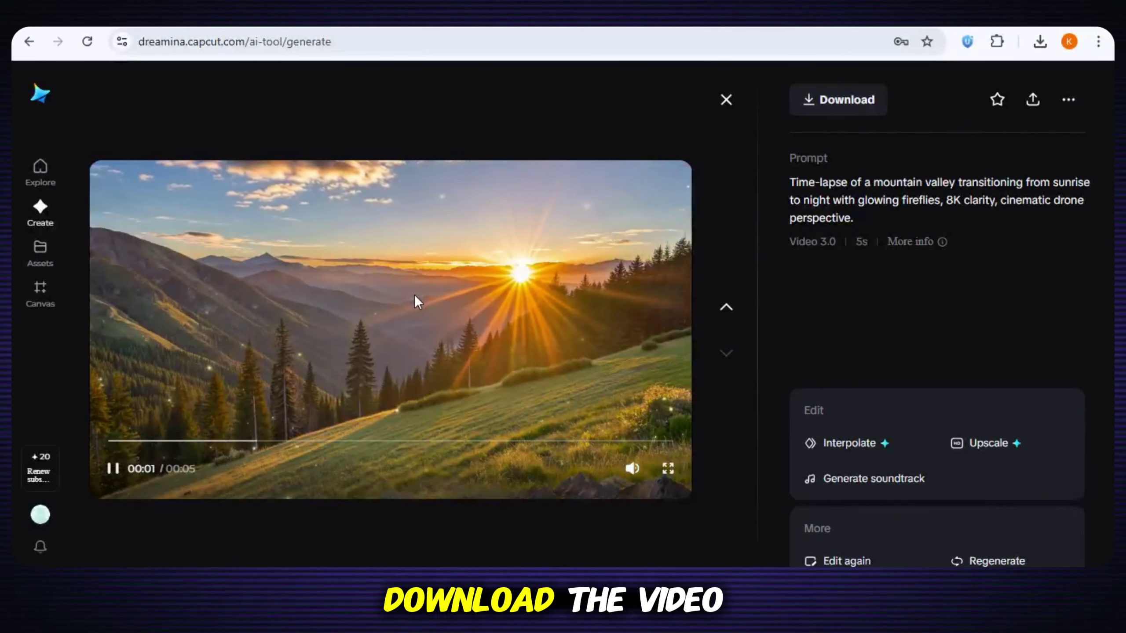
{"action": "left_click", "coordinate": [827, 100]}
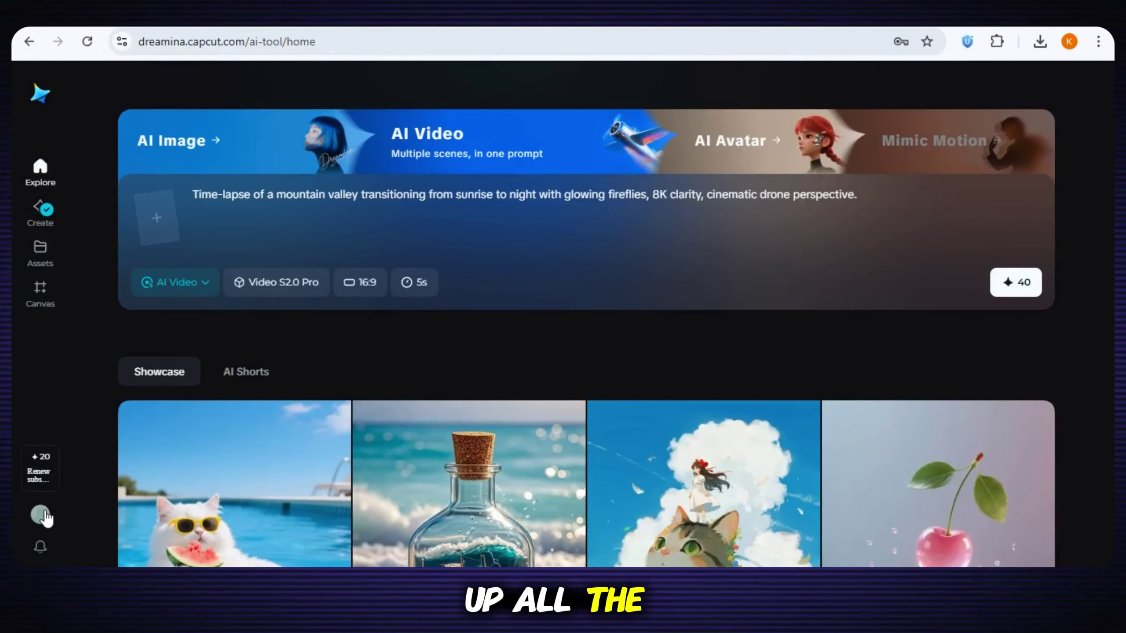
Sign out of the Dreamina account and copy a new temporary email address
{"action": "scroll", "coordinate": [136, 549], "scroll_direction": "down", "scroll_amount": 1}
{"action": "left_click", "coordinate": [40, 552]}
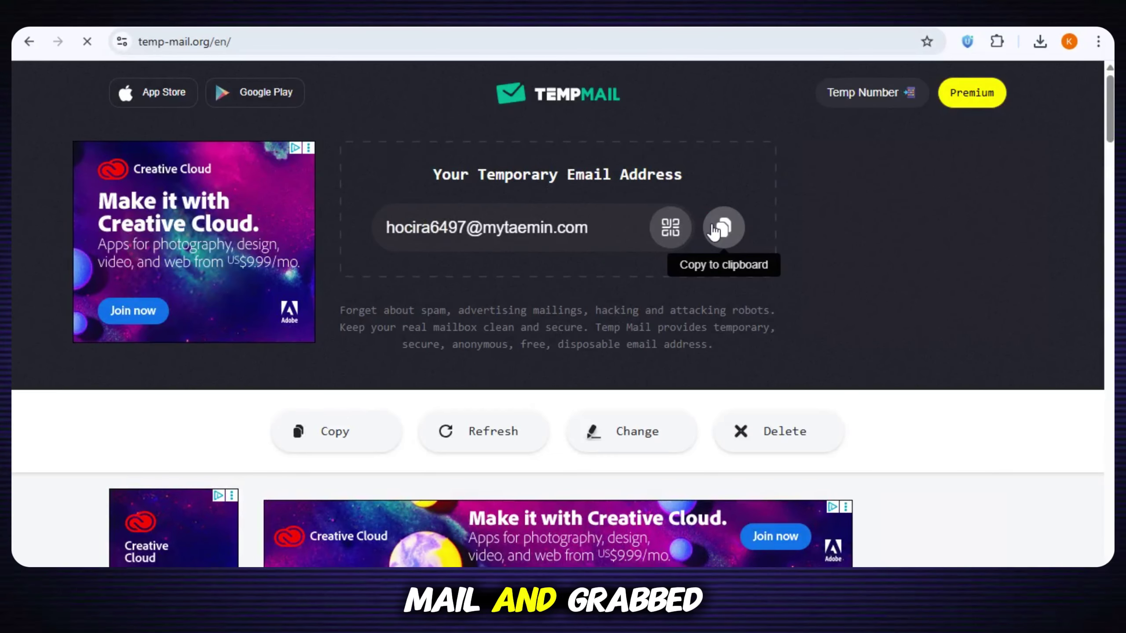
{"action": "left_click", "coordinate": [714, 230]}
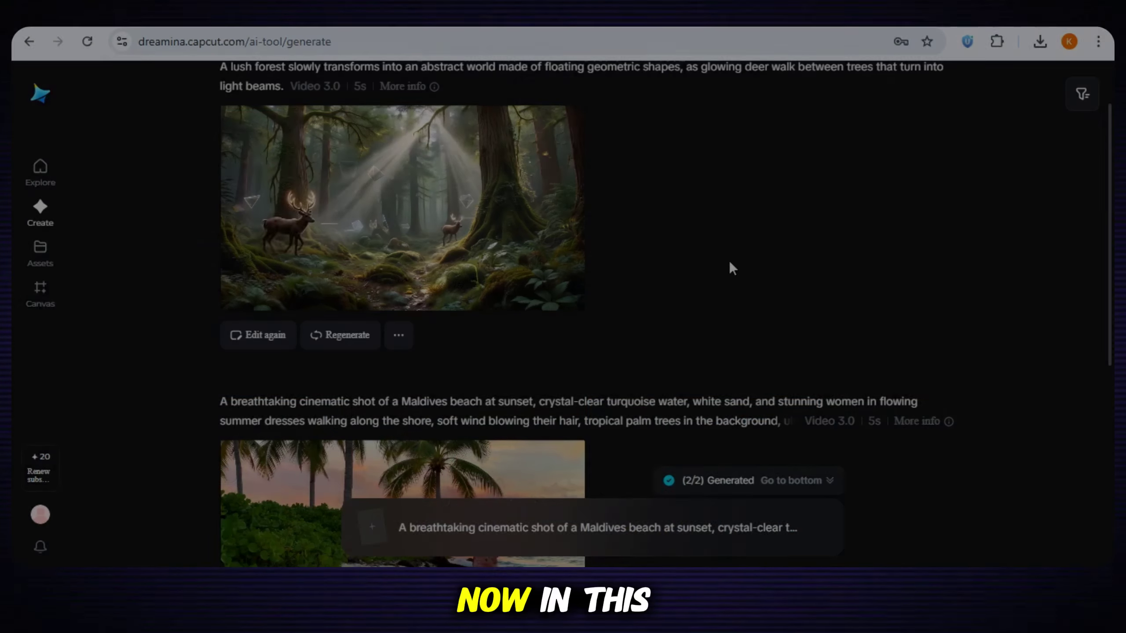
Open the glowing-deer forest video, then move to the Maldives beach video and pause it
{"action": "scroll", "coordinate": [687, 293], "scroll_direction": "down", "scroll_amount": 2}
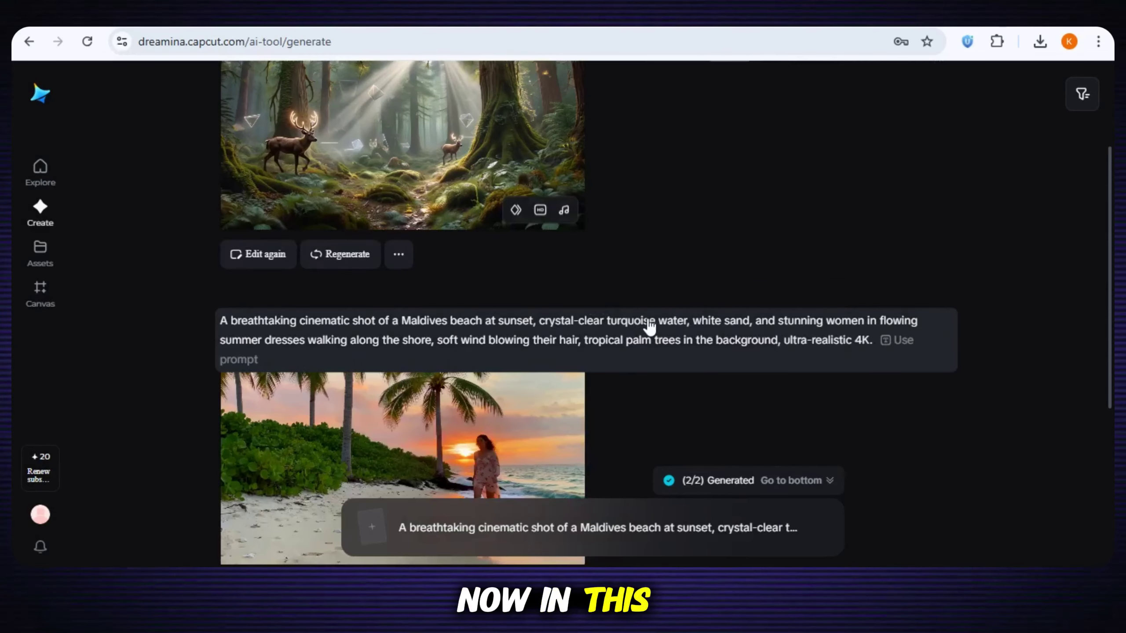
{"action": "left_click", "coordinate": [465, 166]}
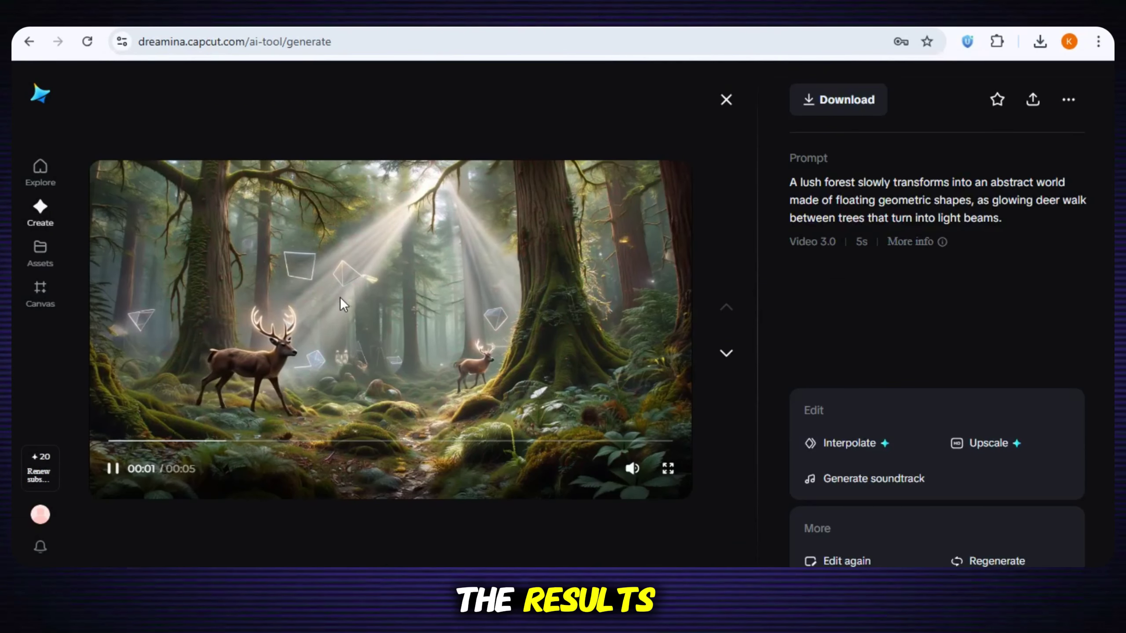
{"action": "left_click", "coordinate": [725, 353]}
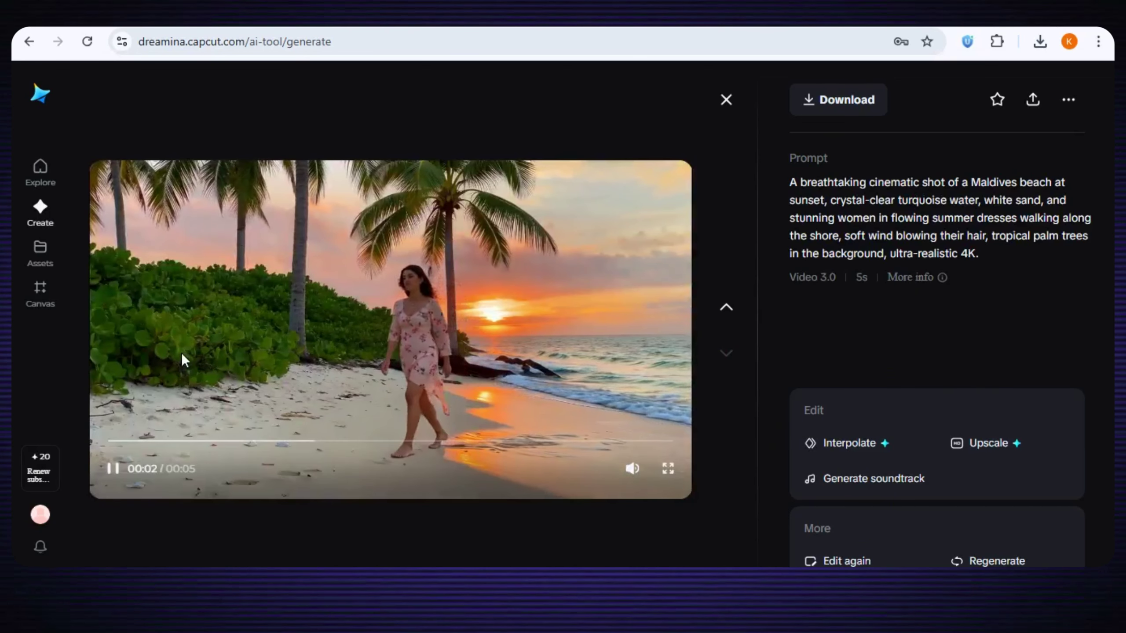
{"action": "left_click", "coordinate": [495, 325]}
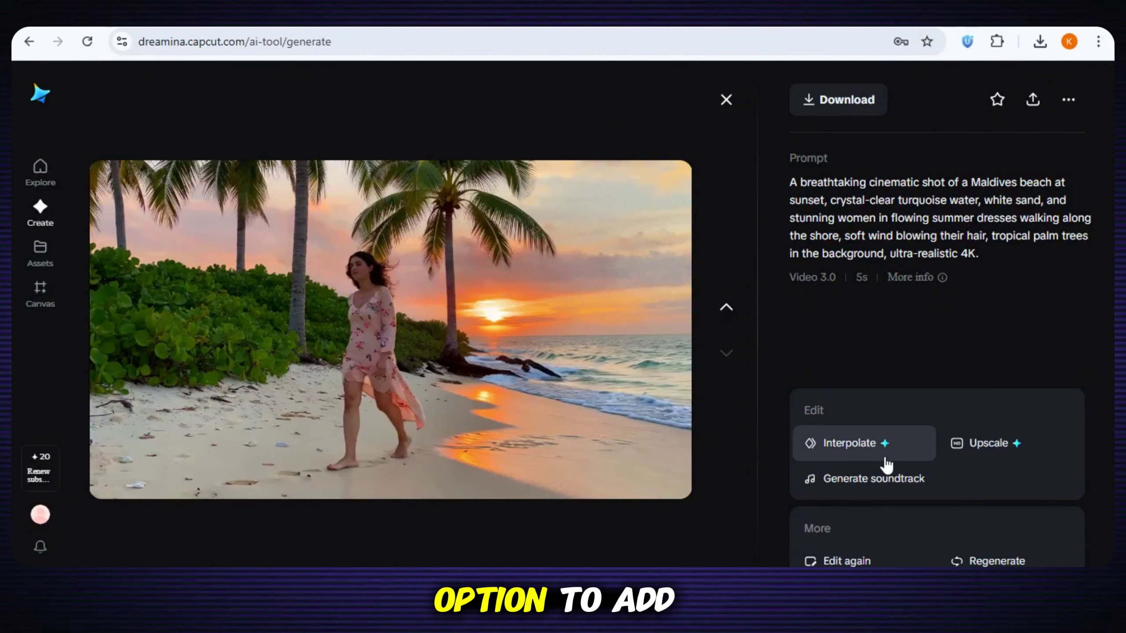
Open Generate soundtrack for the Maldives beach video and scroll to its generate button
{"action": "left_click", "coordinate": [851, 479]}
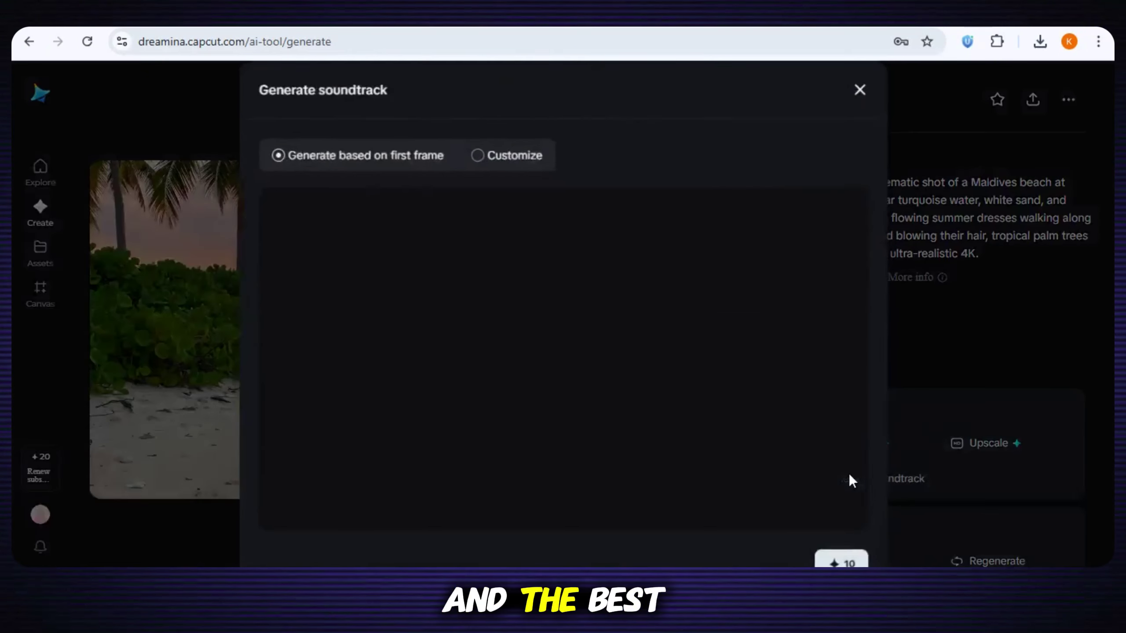
{"action": "scroll", "coordinate": [820, 534], "scroll_direction": "down", "scroll_amount": 1}
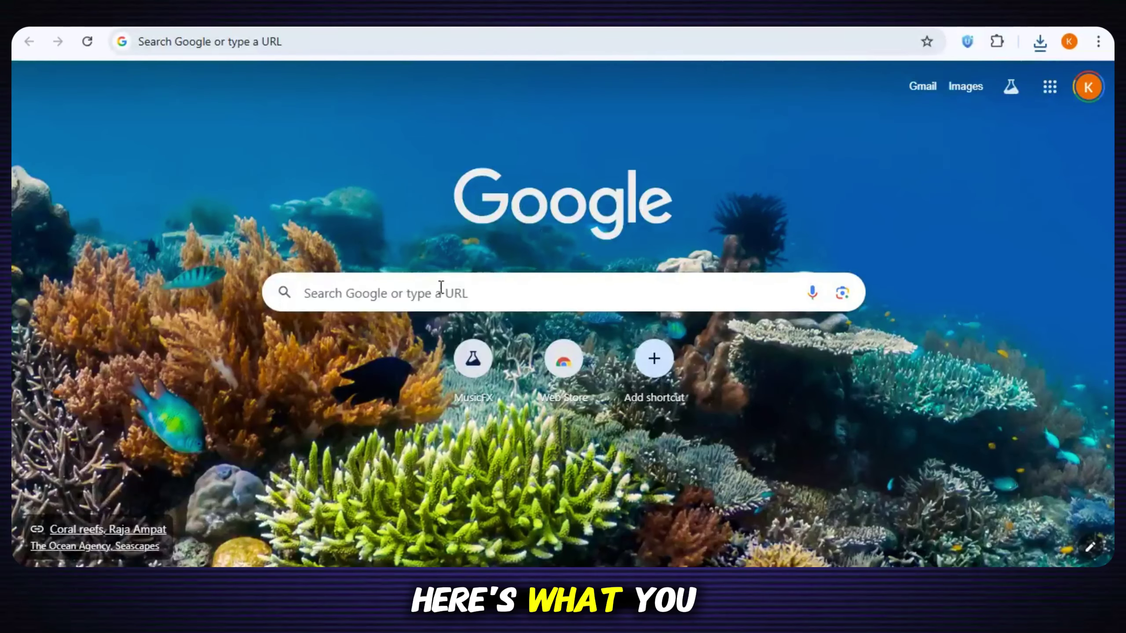
Search Google for 'vmake watermark remover'
{"action": "left_click", "coordinate": [446, 288]}
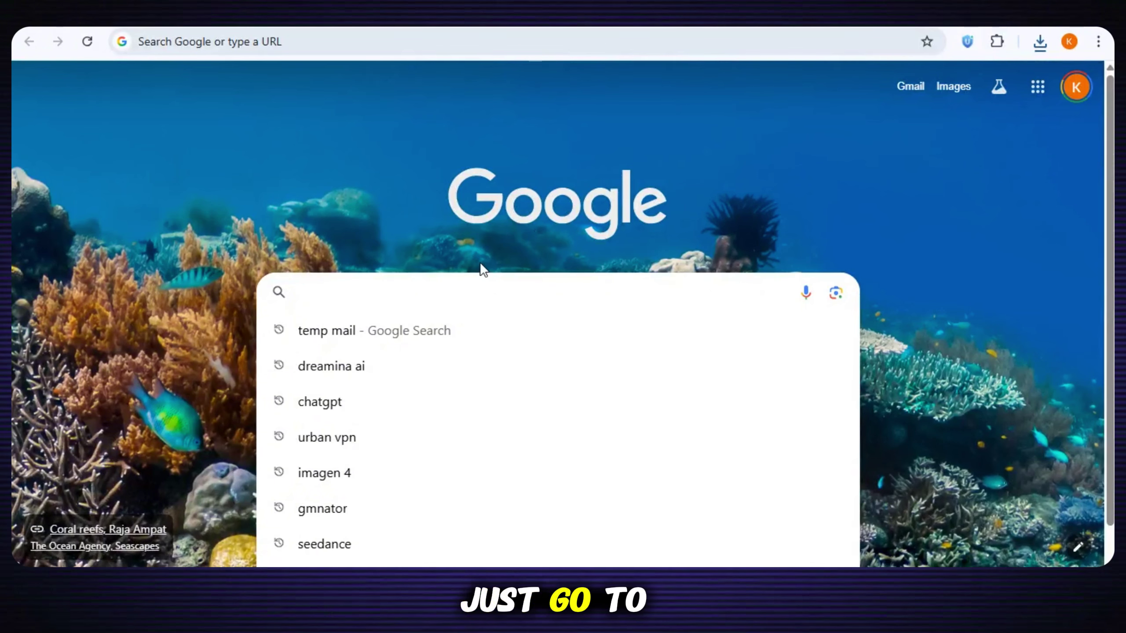
{"action": "type", "text": "vmake wa"}
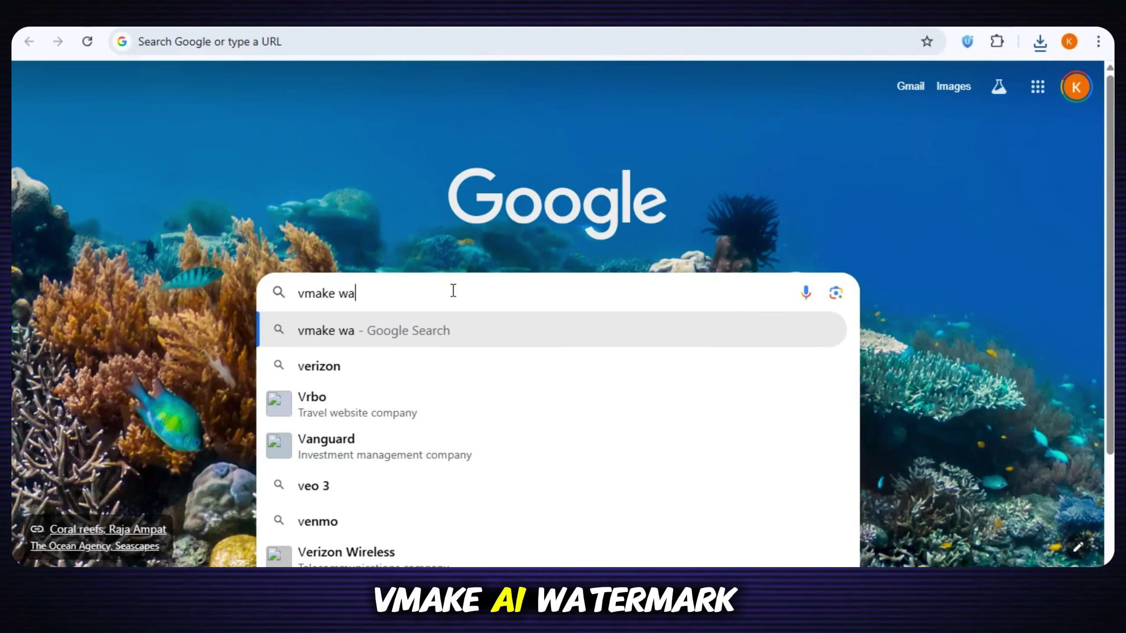
{"action": "type", "text": "termark remover"}
{"action": "key", "text": "Return"}
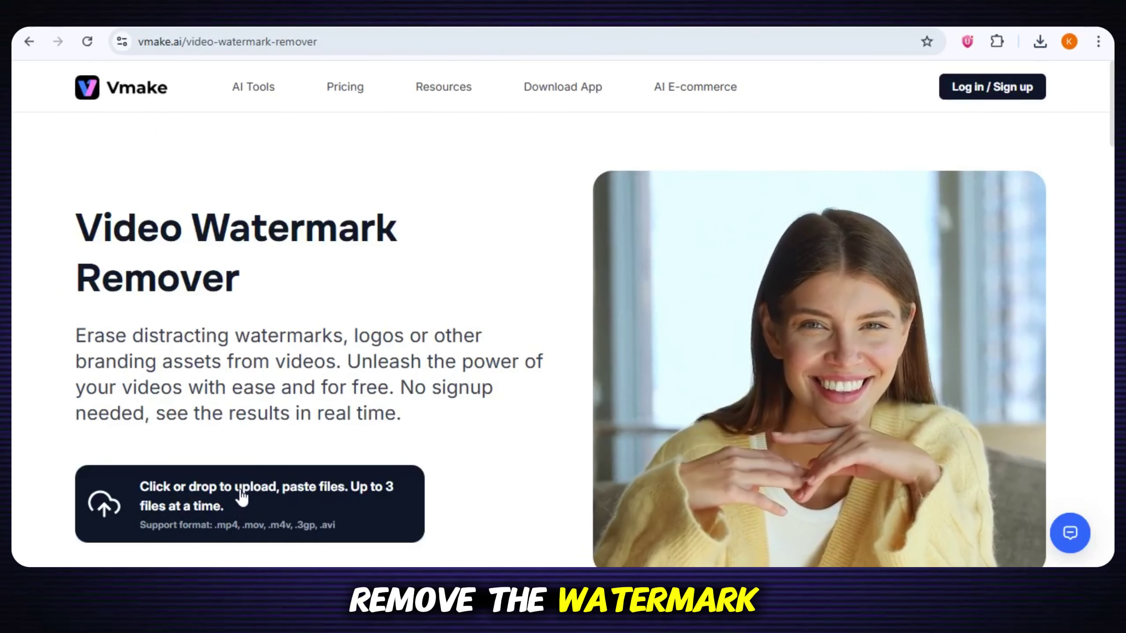
Select the forest, Maldives beach and mountain time-lapse Dreamina videos for upload
{"action": "left_click", "coordinate": [242, 492]}
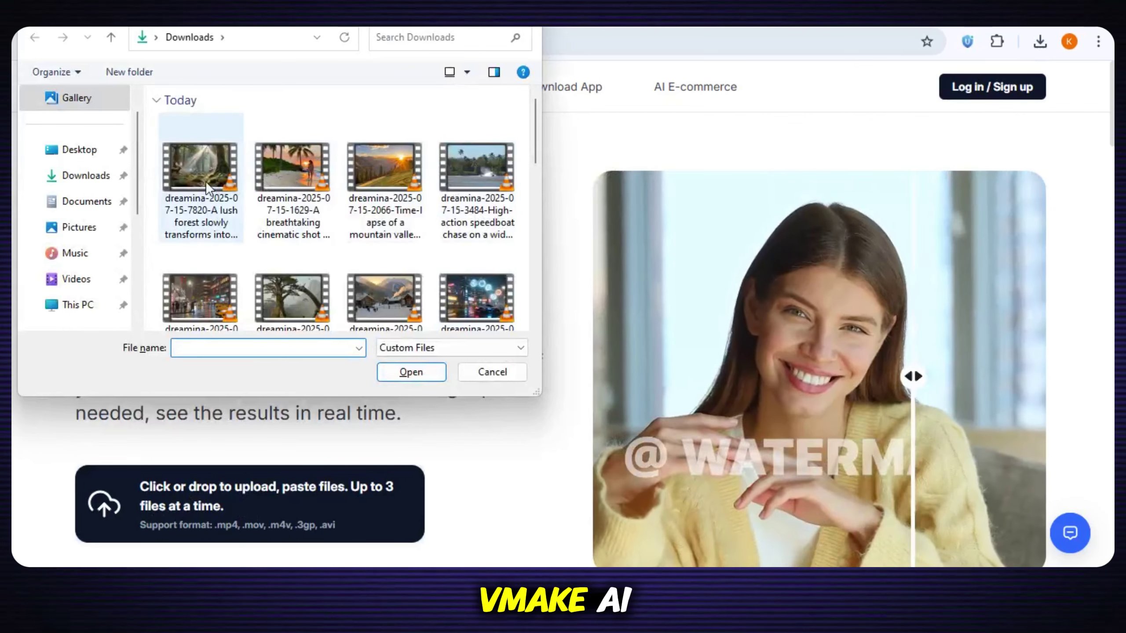
{"action": "left_click", "coordinate": [174, 178]}
{"action": "left_click", "coordinate": [292, 171], "text": "ctrl"}
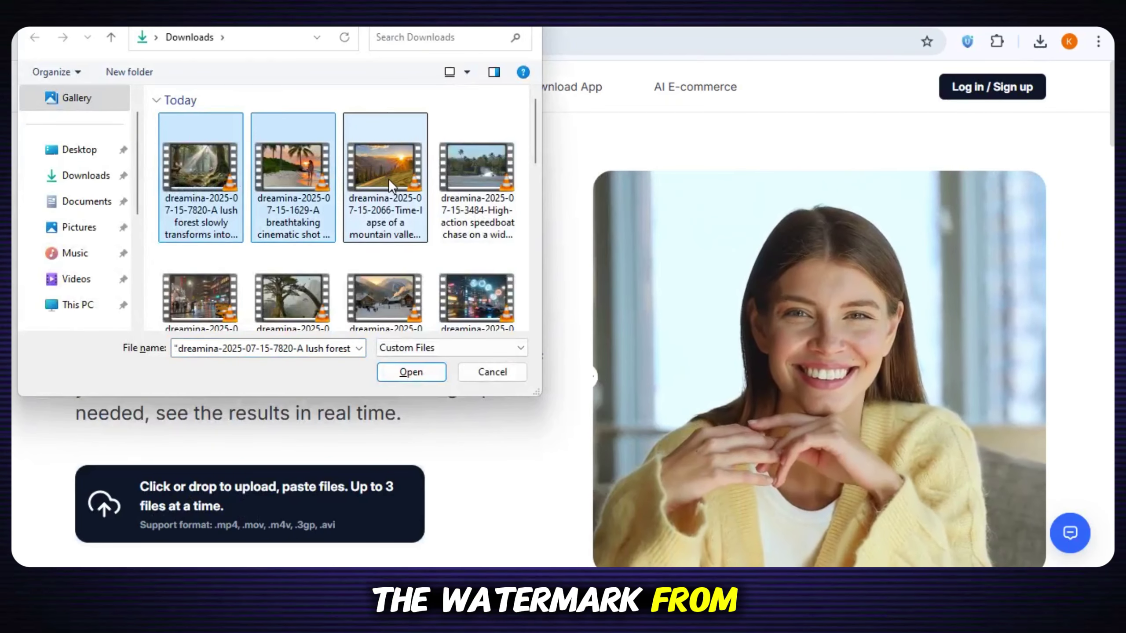
{"action": "left_click", "coordinate": [389, 178], "text": "ctrl"}
Upload the three videos and play the watermark-free After beach video full screen
{"action": "left_click", "coordinate": [411, 373]}
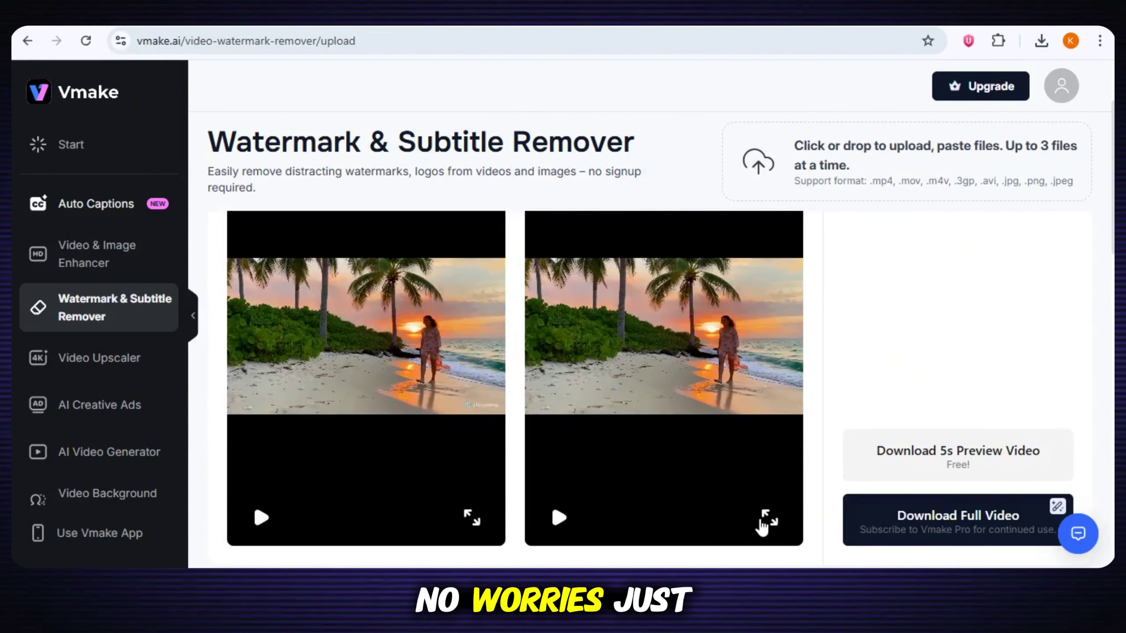
{"action": "left_click", "coordinate": [766, 520]}
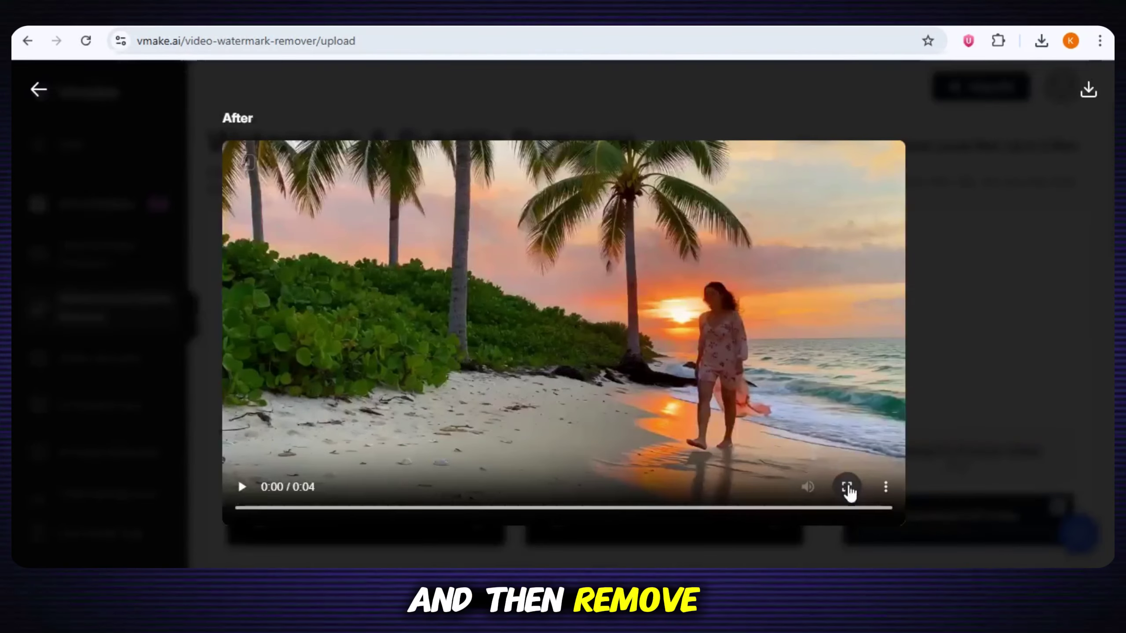
{"action": "left_click", "coordinate": [847, 486]}
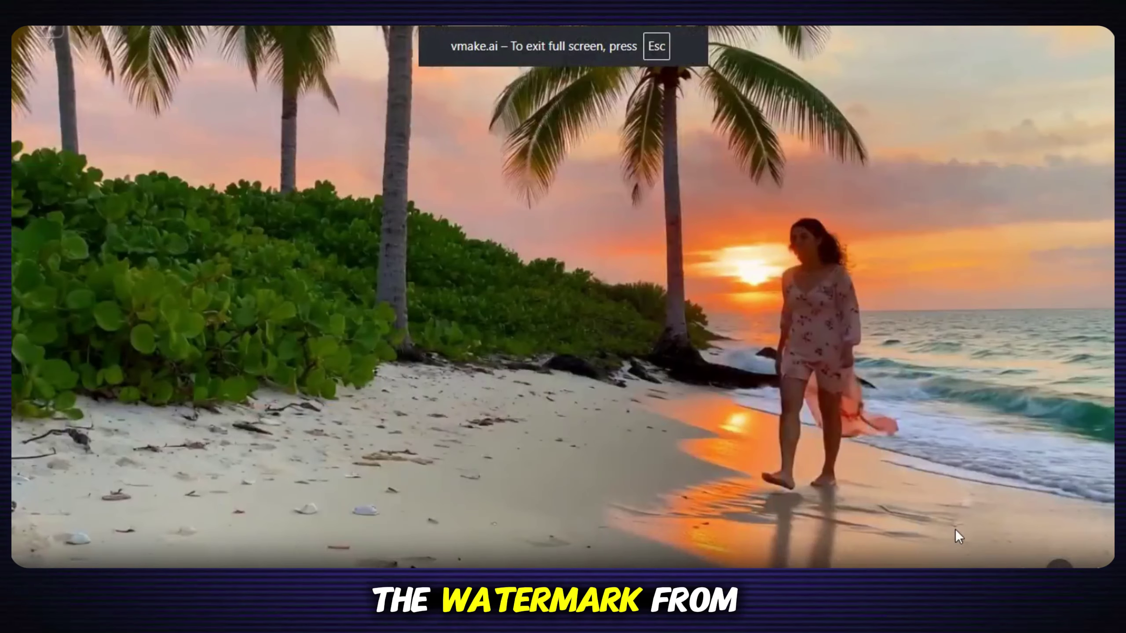